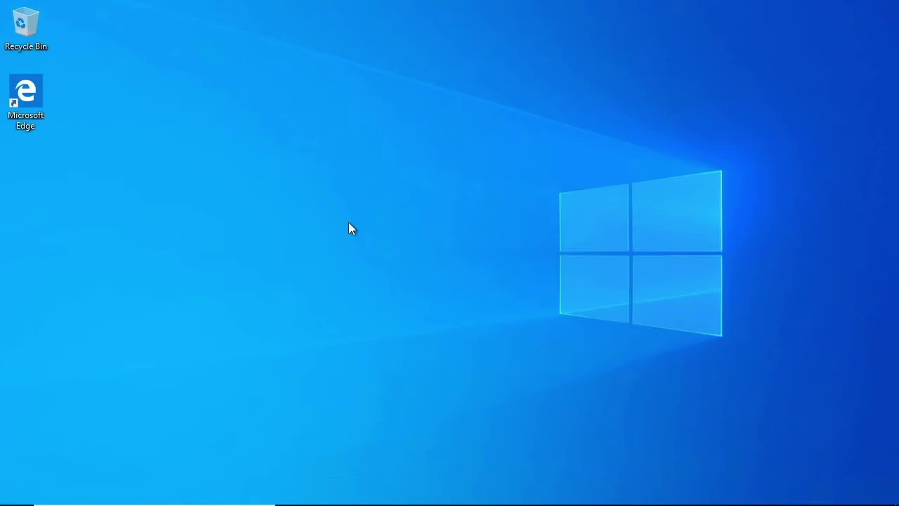
- Open File Explorer and browse to the literazziadmin profile folder under Users on the Windows (C:) drive
key(super+e)
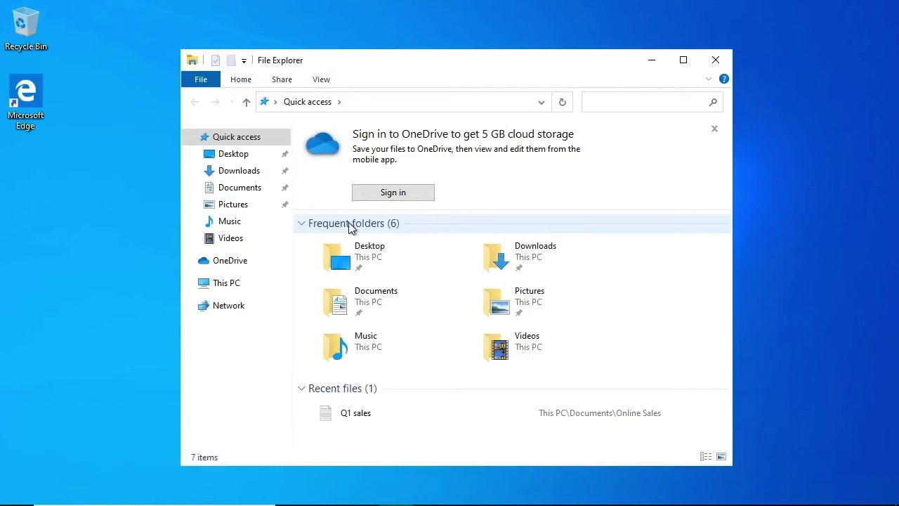
click(232, 288)
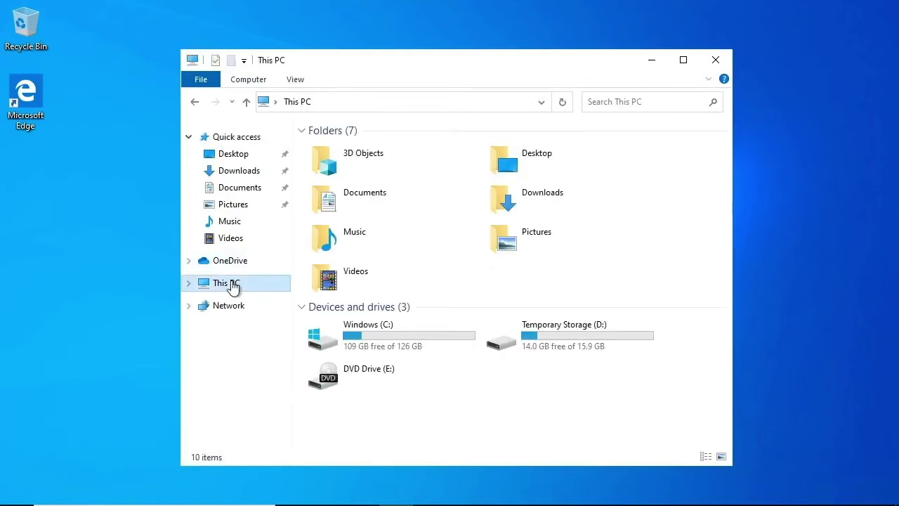
double_click(413, 341)
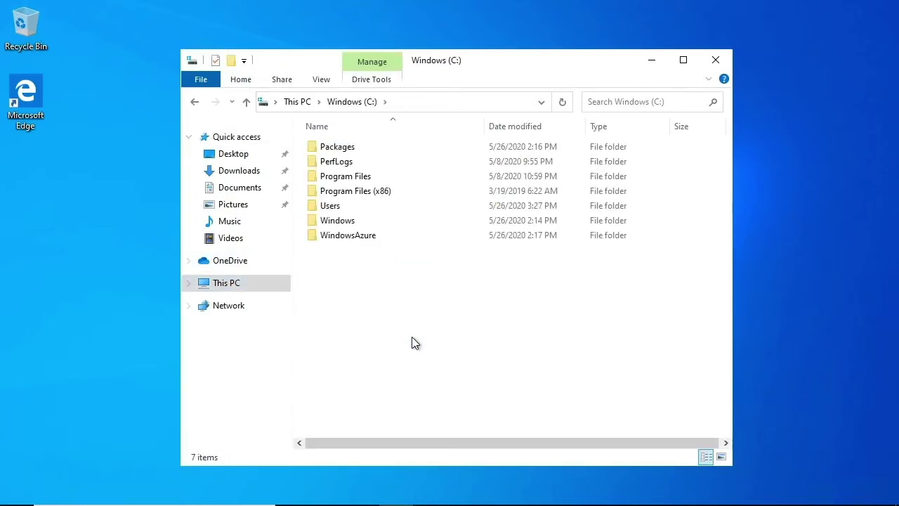
double_click(337, 205)
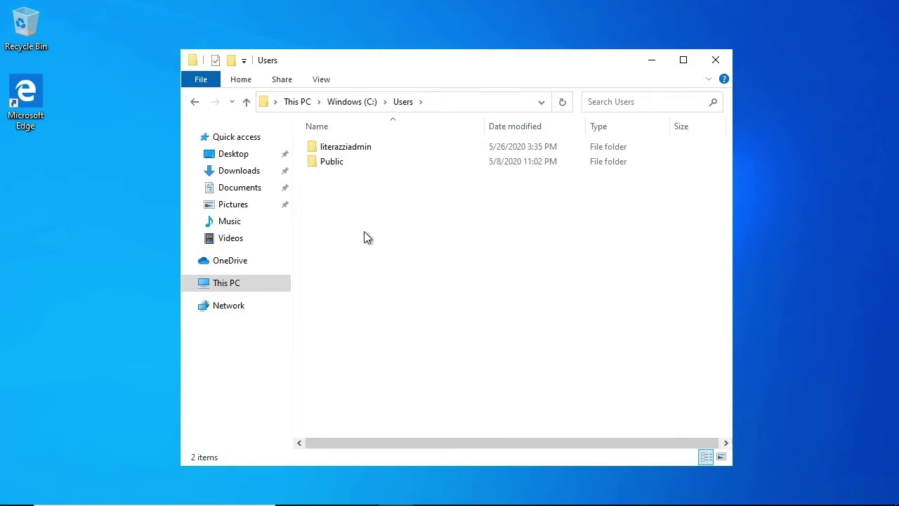
mouse_move(400, 148)
double_click(346, 150)
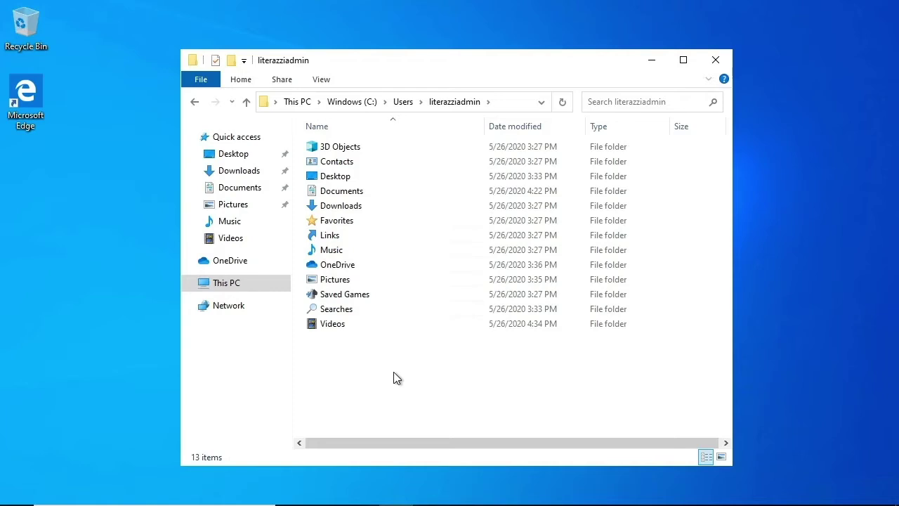
mouse_move(411, 174)
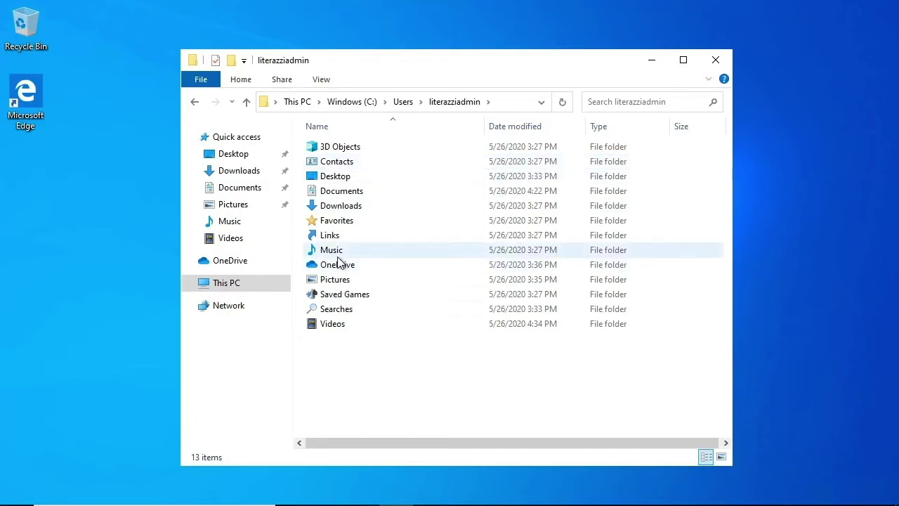
mouse_move(338, 262)
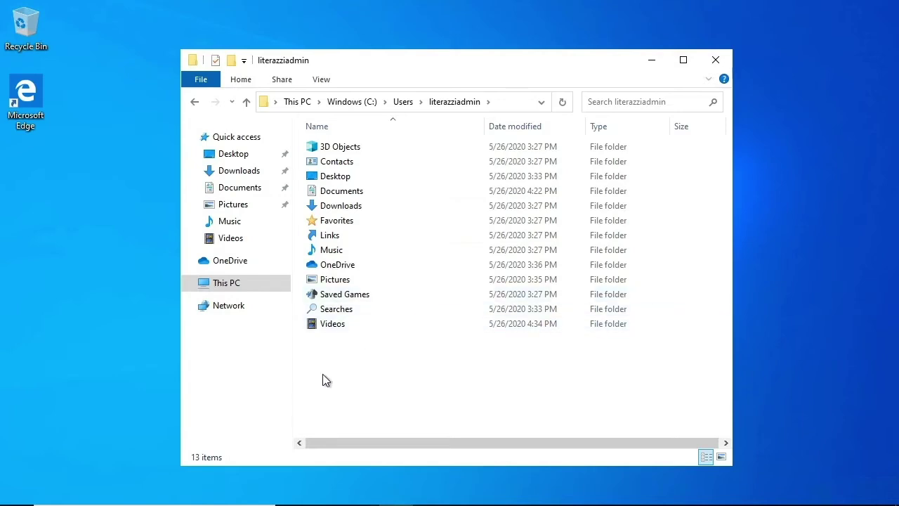
- Find and open Control Panel, go to User Accounts, and bring up the advanced user profile properties
click(157, 491)
text(c)
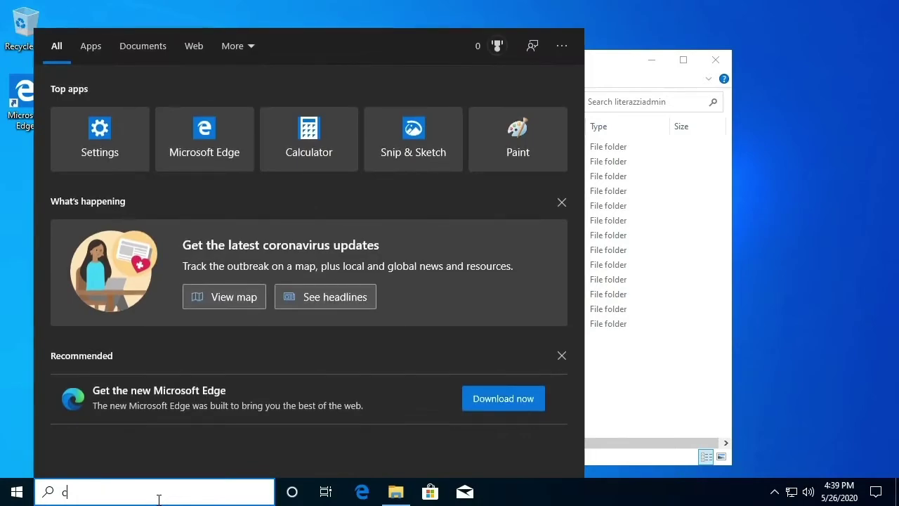
text(ontrol)
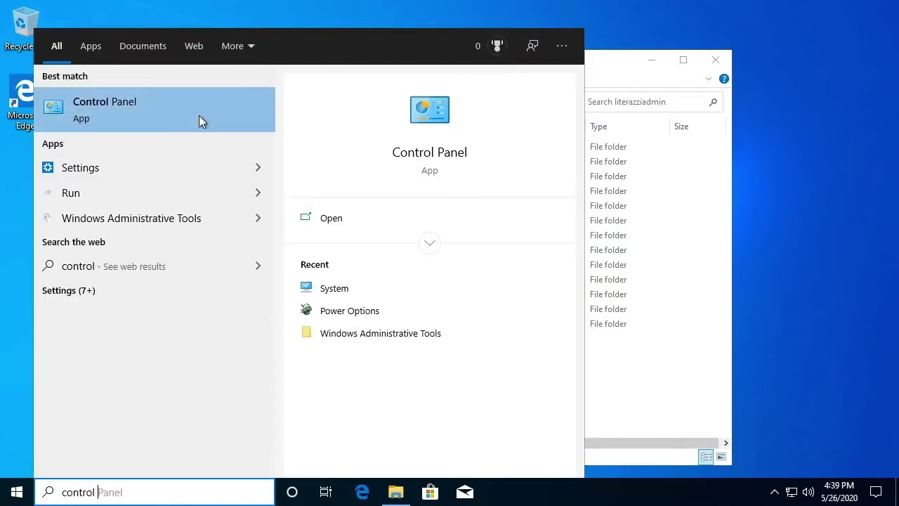
click(201, 121)
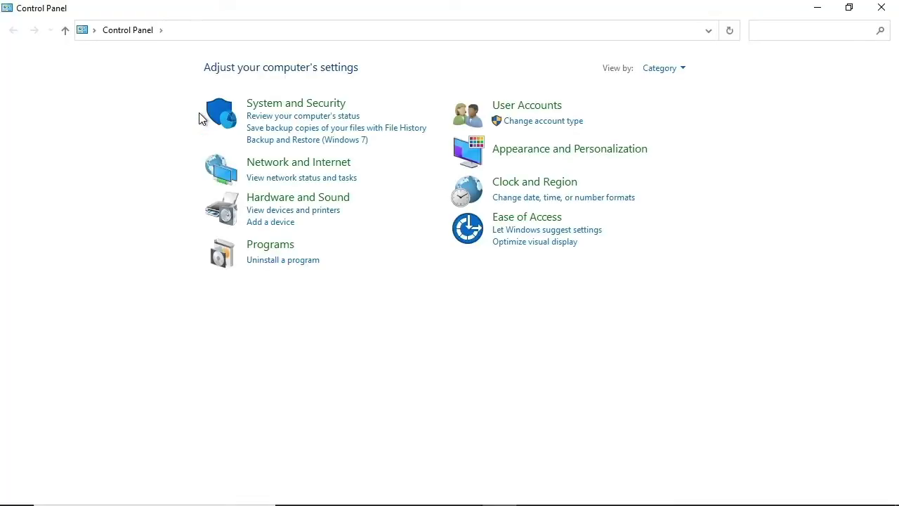
click(514, 107)
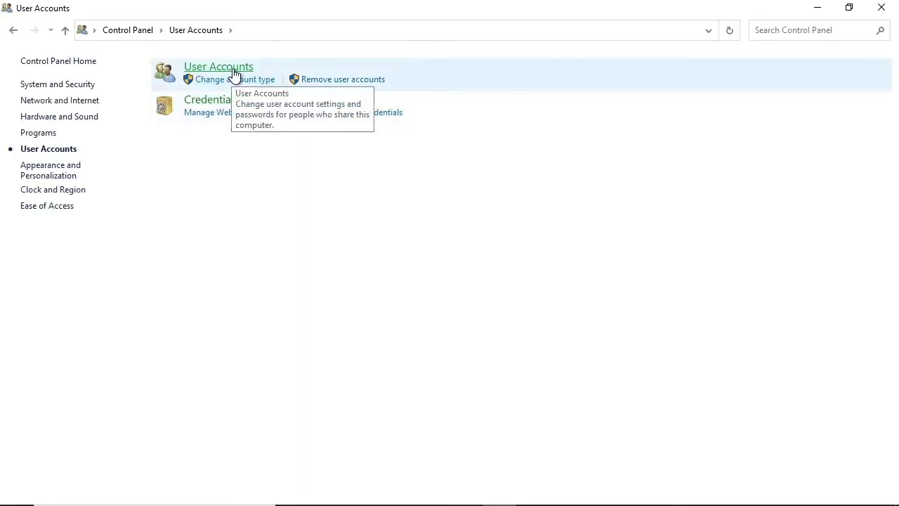
click(234, 73)
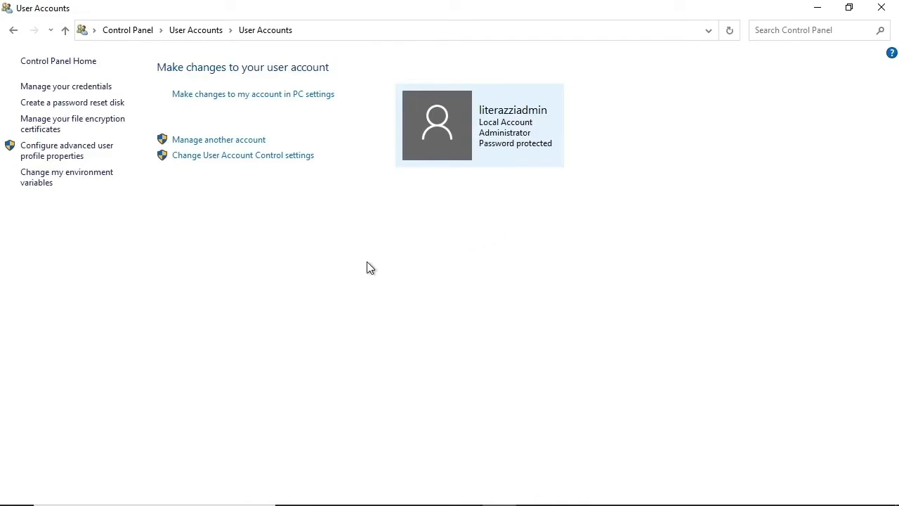
click(75, 152)
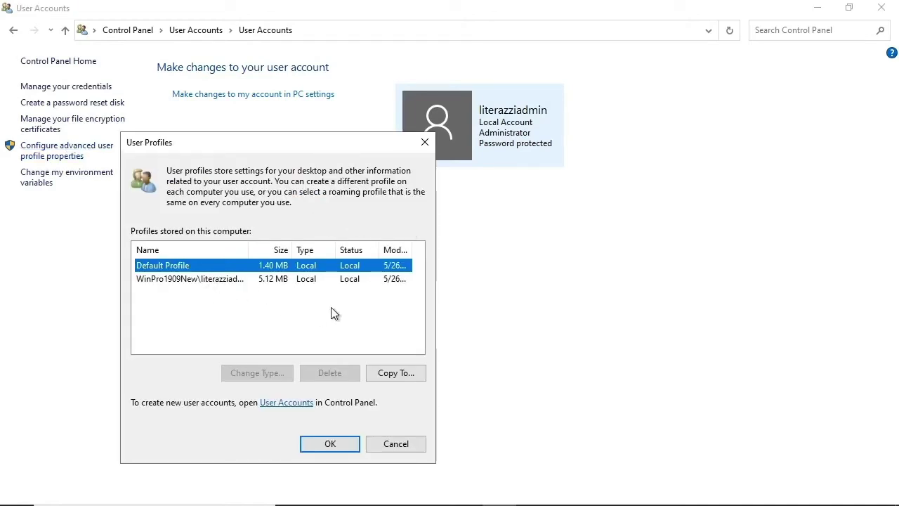
- Check the profile type options for the stored literazziadmin profile and close them without changes
click(240, 281)
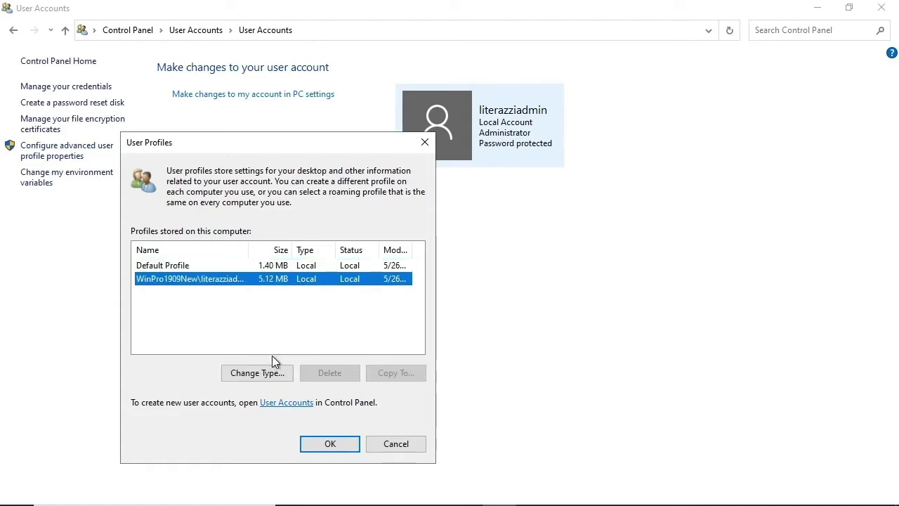
click(262, 377)
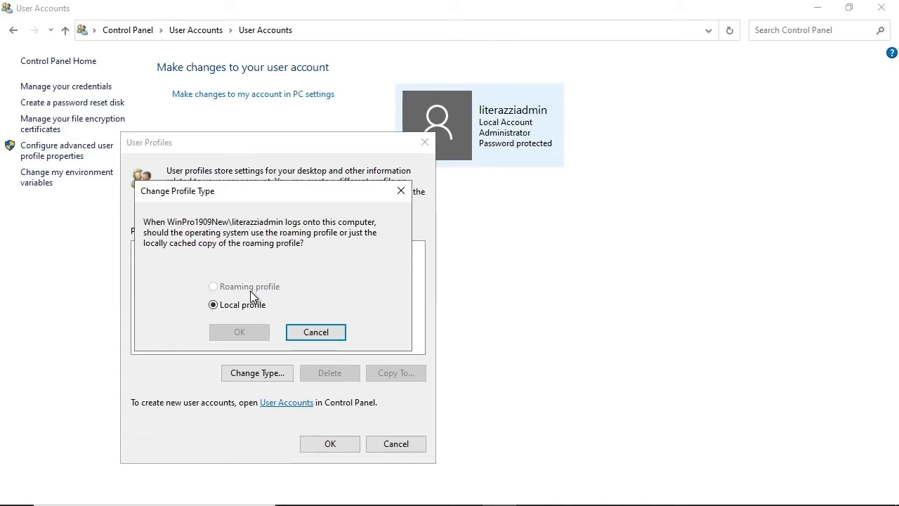
click(330, 332)
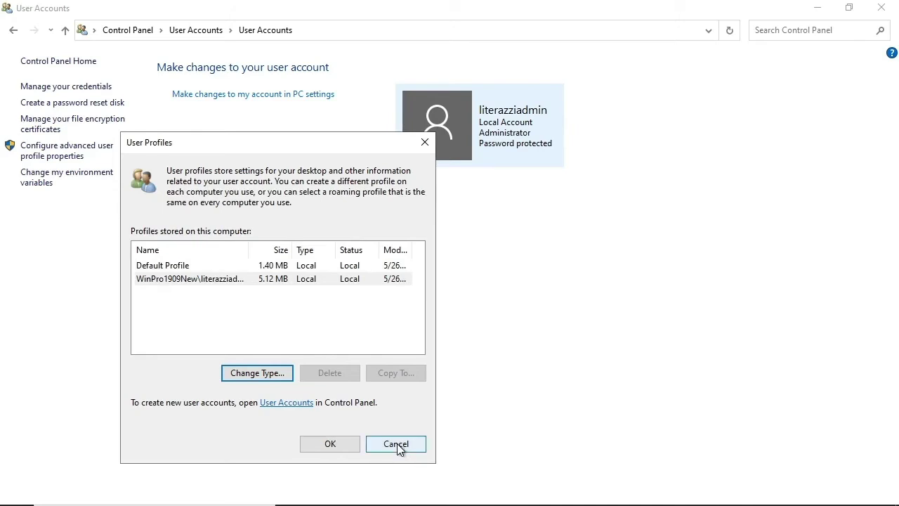
- Switch to the WinServer2019 remote session and open Active Directory Users and Computers from Server Manager in a maximized window
mouse_move(481, 6)
click(590, 9)
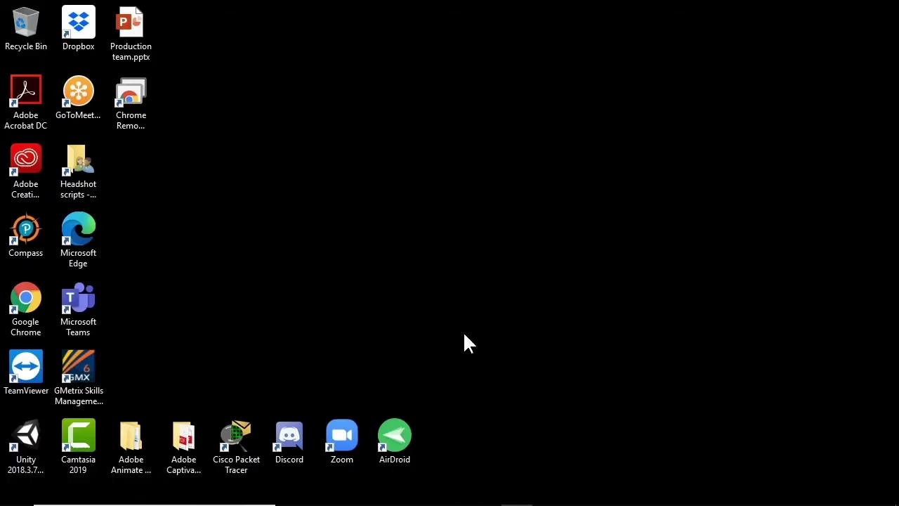
mouse_move(486, 495)
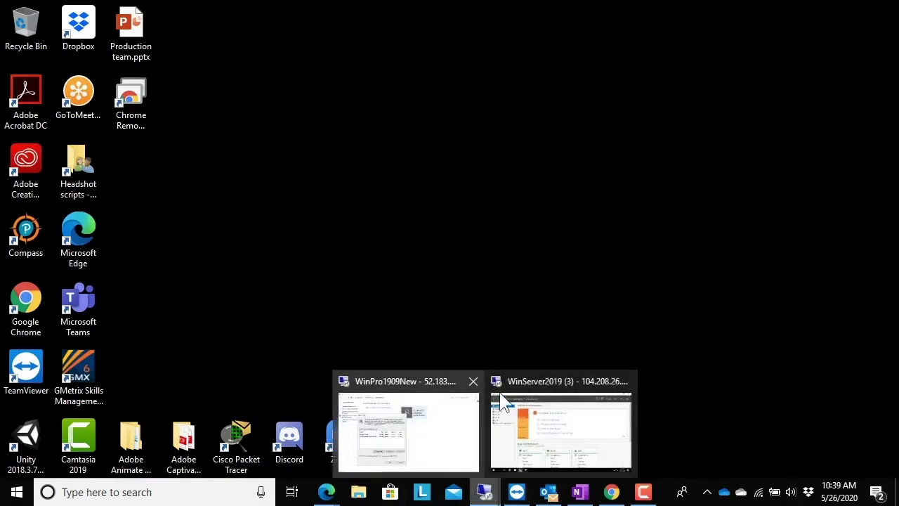
click(533, 418)
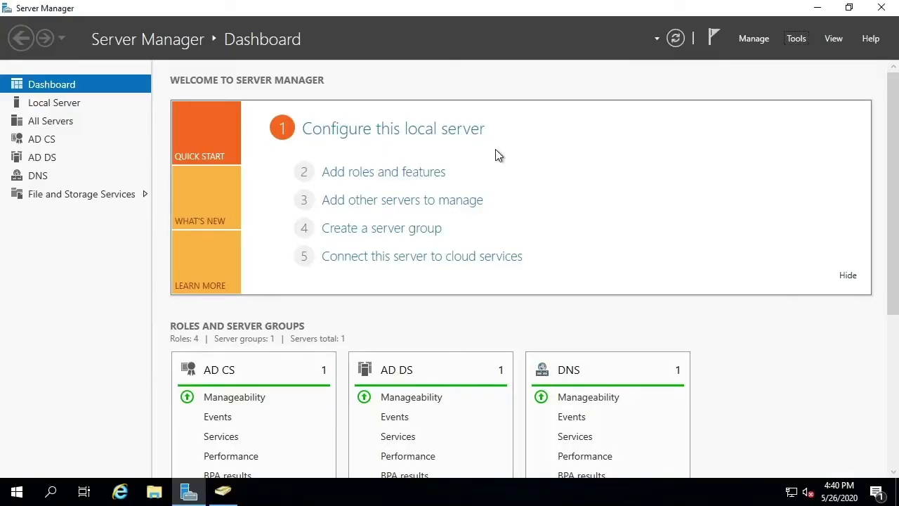
click(796, 39)
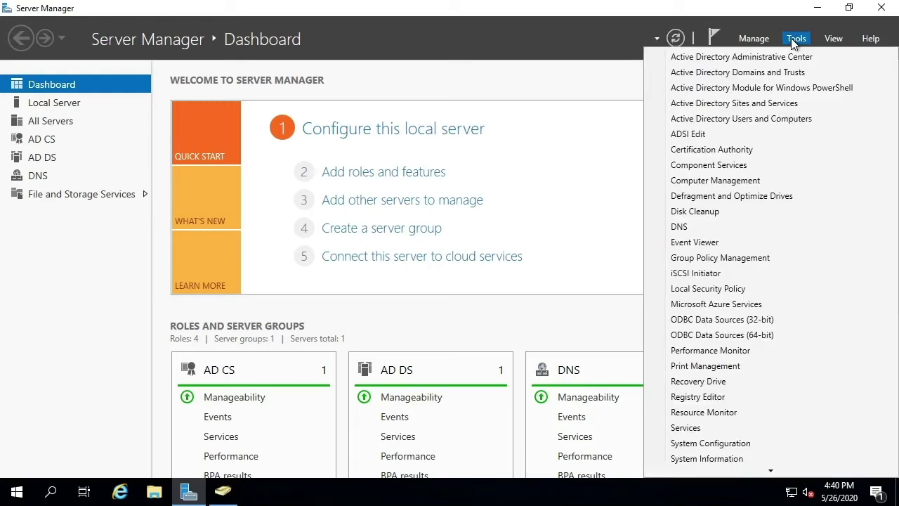
click(750, 118)
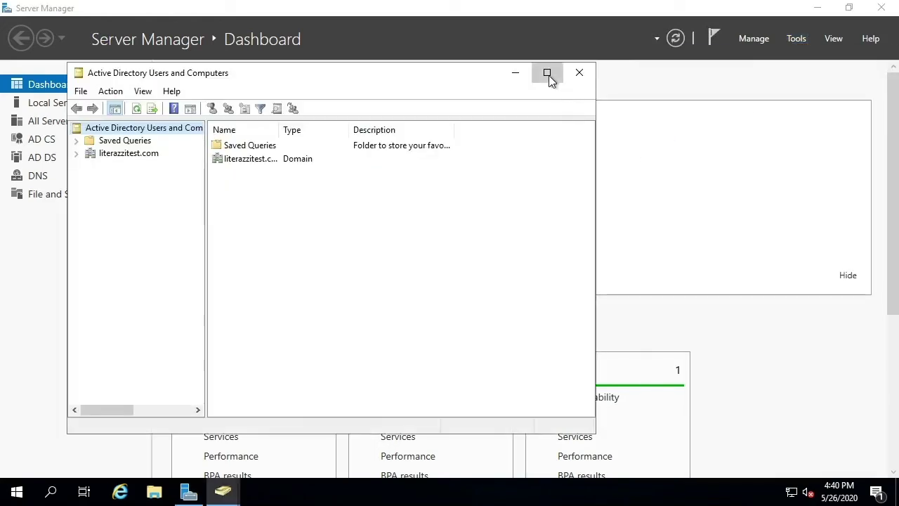
click(550, 74)
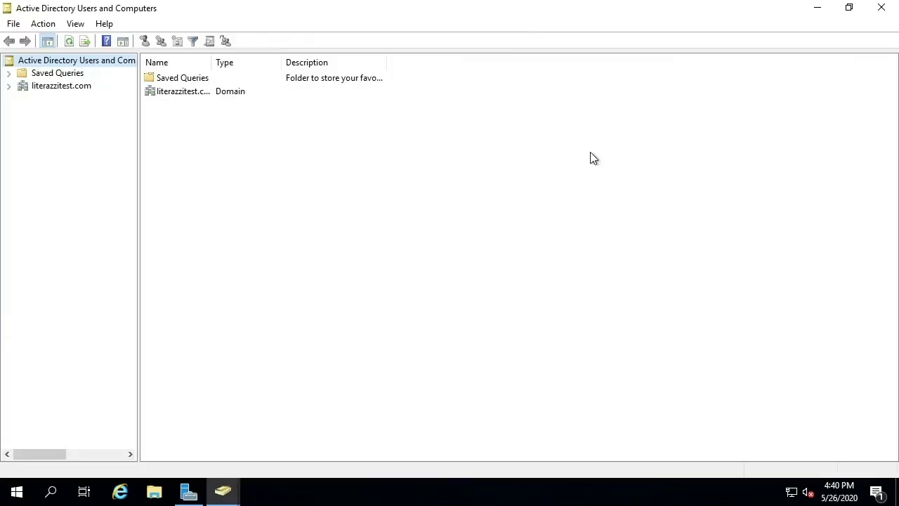
- Open the properties of the literazziadmin user in the literazzitest.com Users container and view its profile path settings
click(8, 86)
click(32, 163)
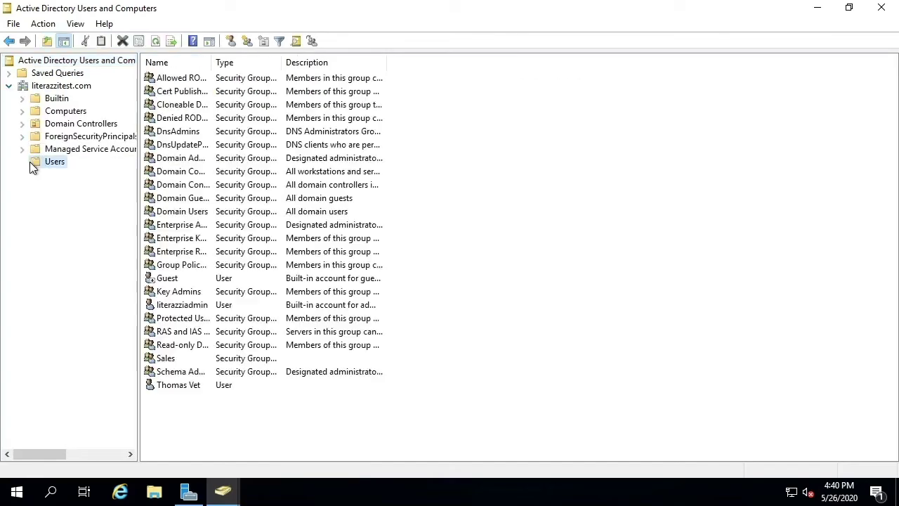
click(187, 306)
right_click(186, 306)
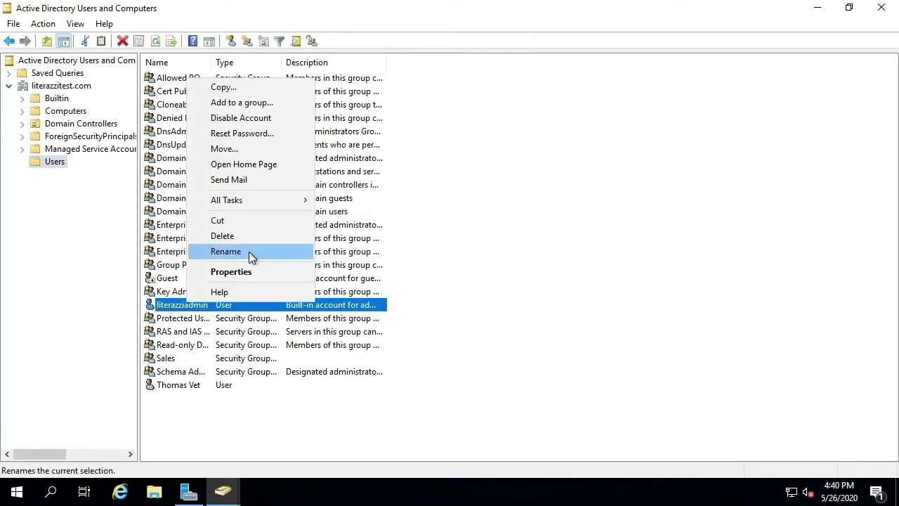
click(275, 273)
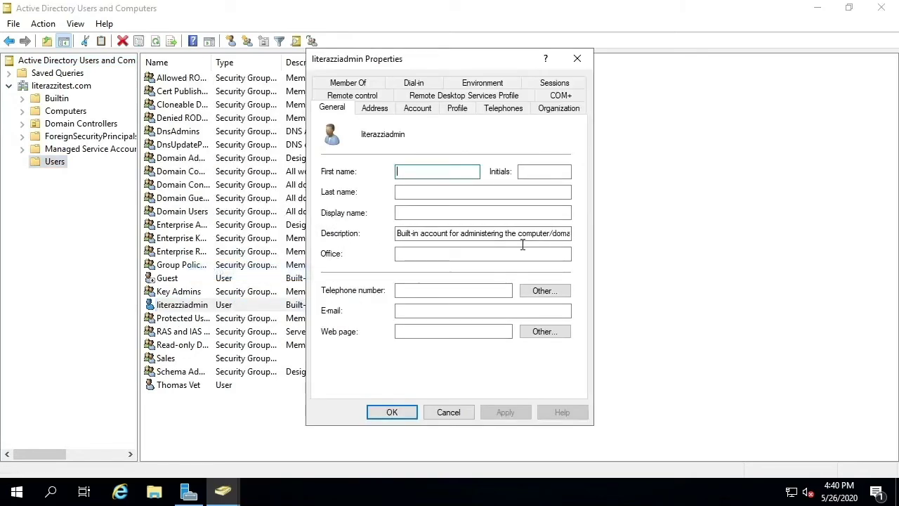
click(460, 111)
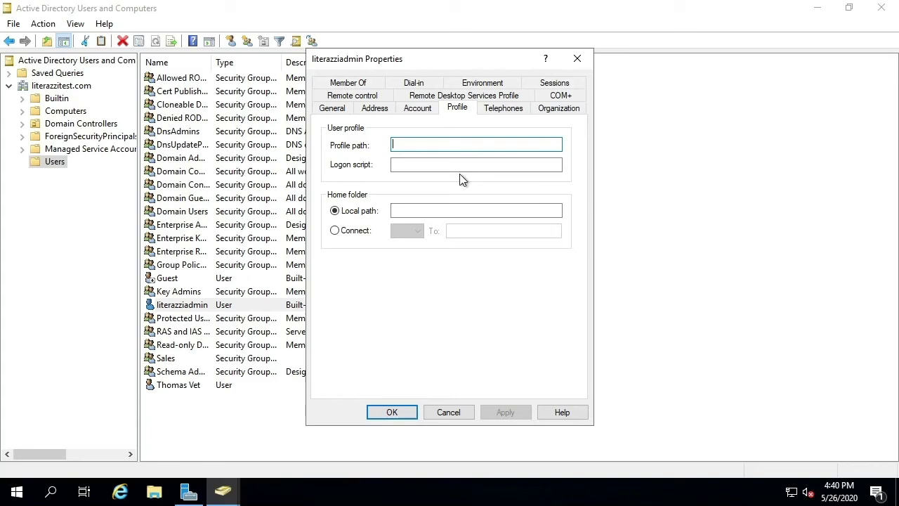
- Switch back to the WinPro1909New remote session and dismiss the User Profiles dialog
mouse_move(507, 2)
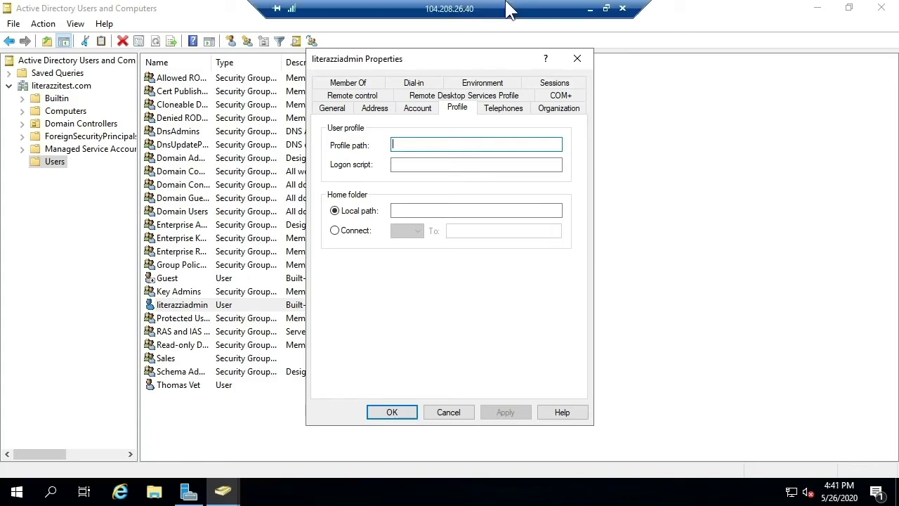
click(587, 9)
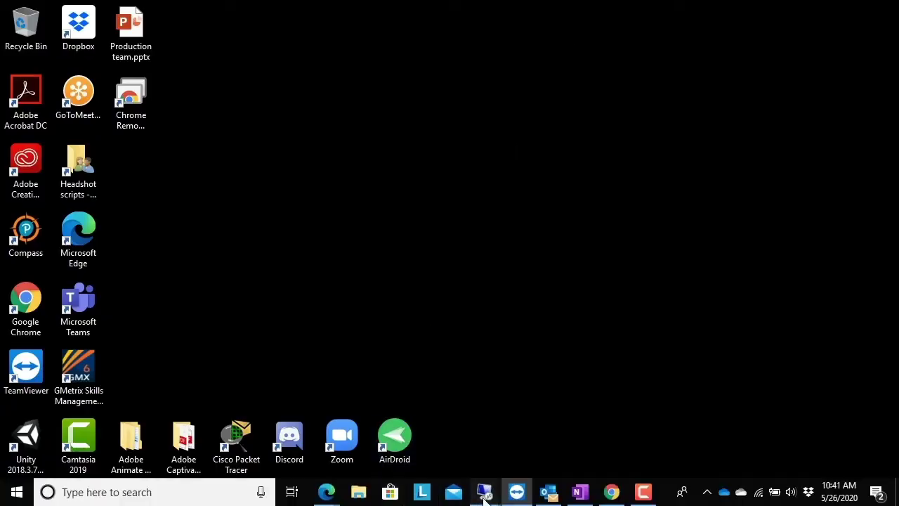
mouse_move(484, 491)
click(417, 381)
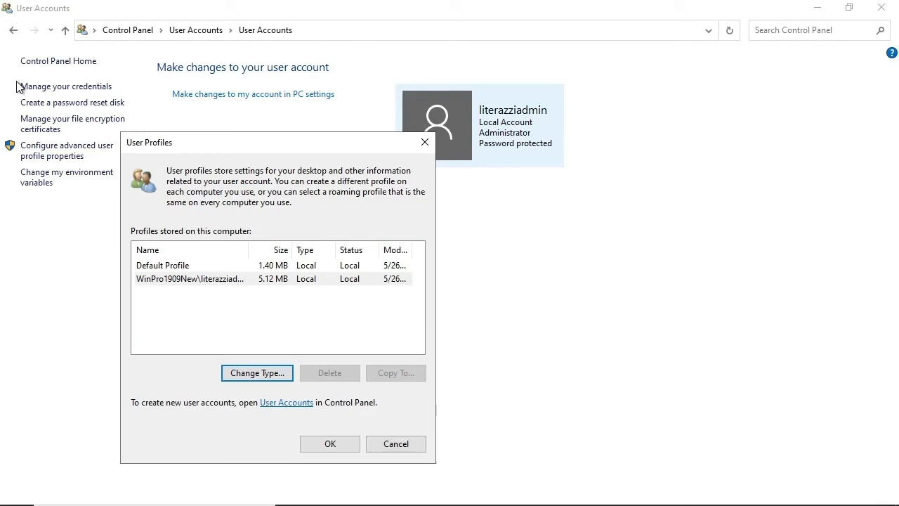
click(398, 445)
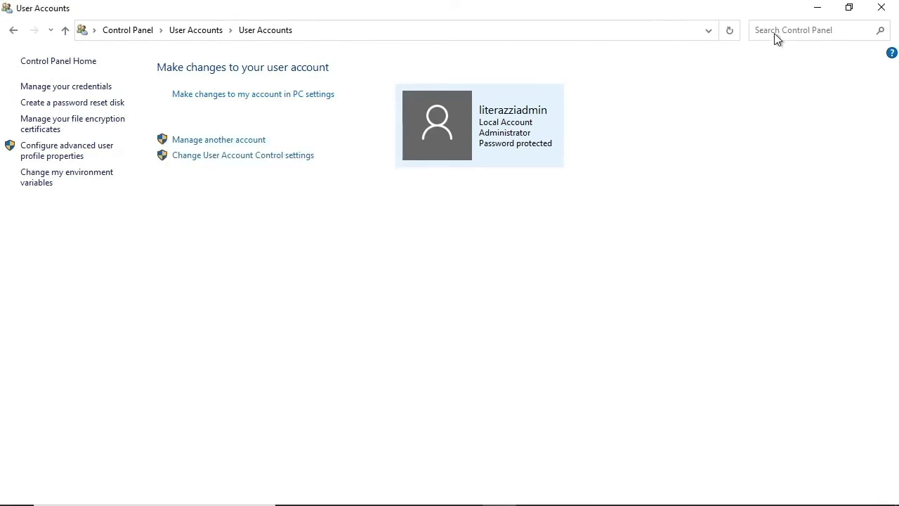
- Minimize the User Accounts window and show hidden items in the literazziadmin profile folder
click(816, 7)
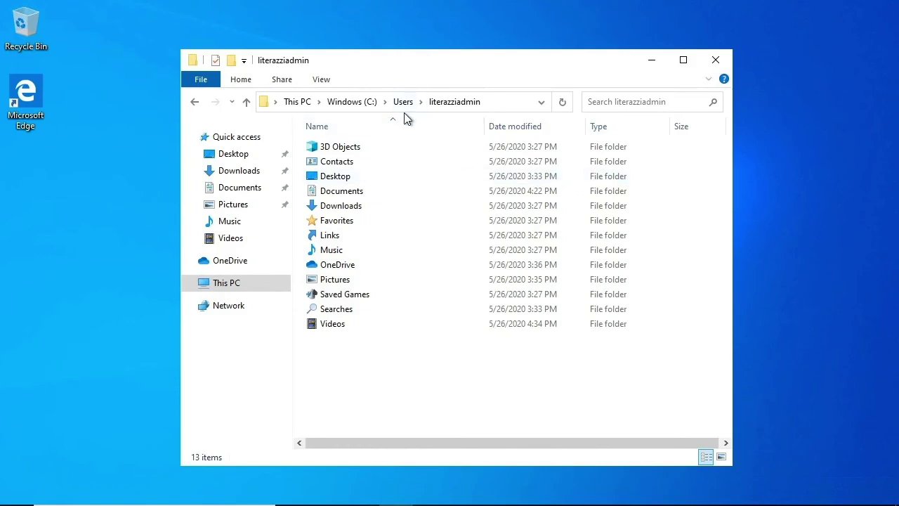
click(321, 80)
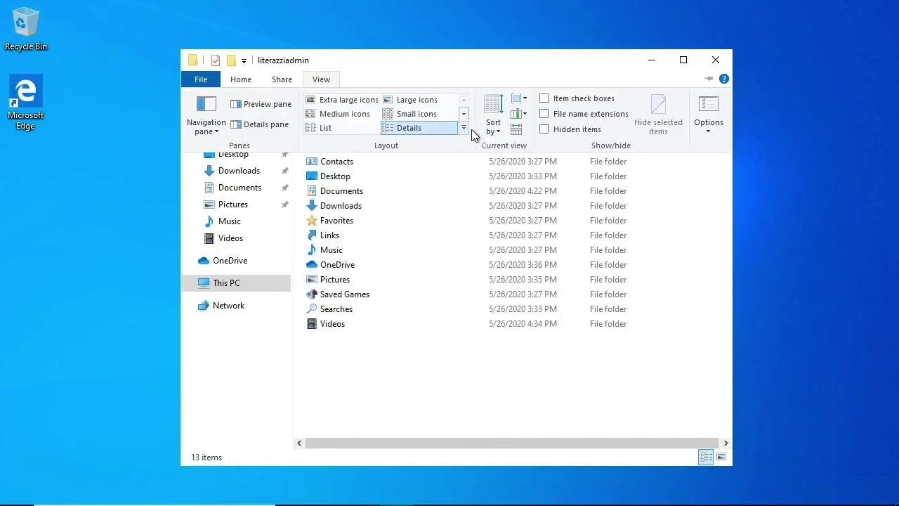
click(545, 129)
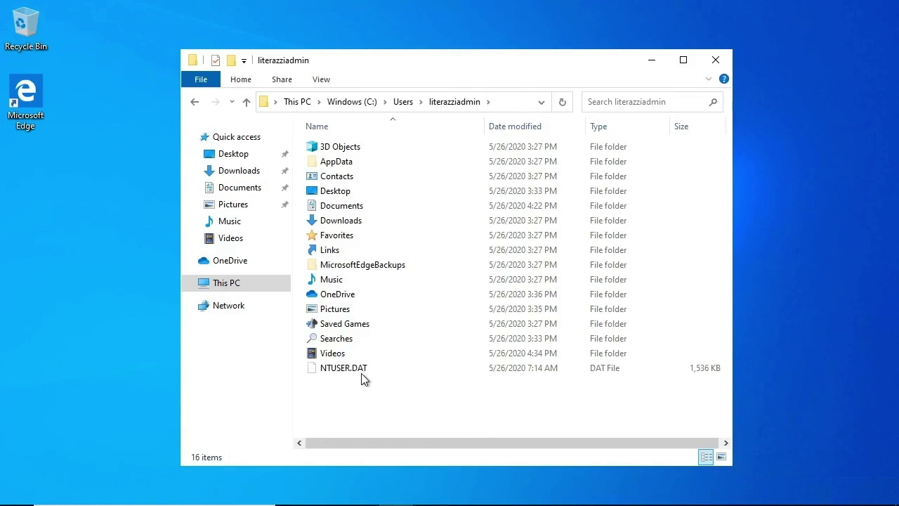
- Try to rename the NTUSER.DAT file in the profile folder to NTUSER.MAN
click(363, 373)
right_click(363, 372)
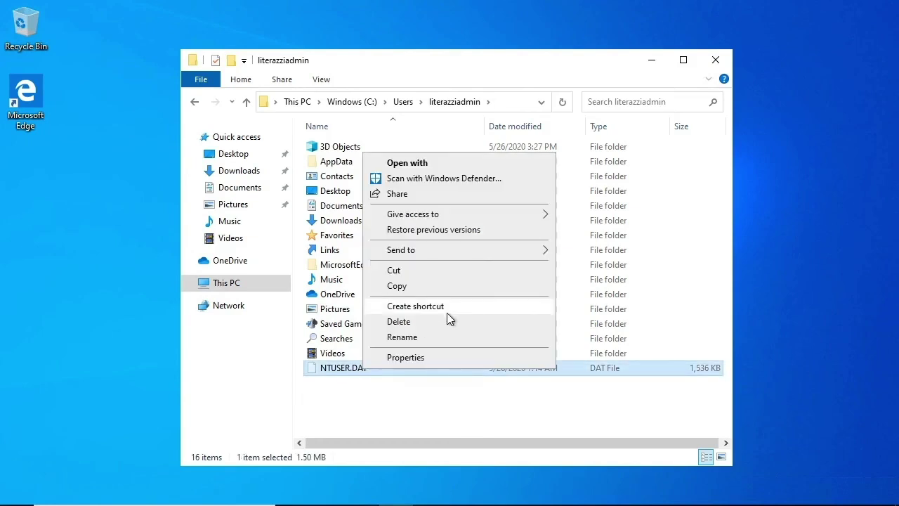
click(434, 339)
key(End)
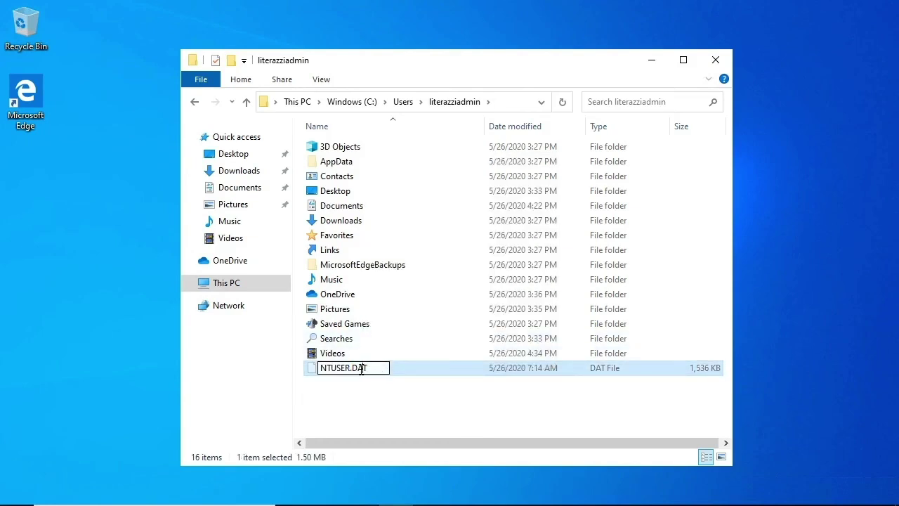
key(shift+Left)
key(shift+Left)
key(shift+Left)
text(MAN)
key(Return)
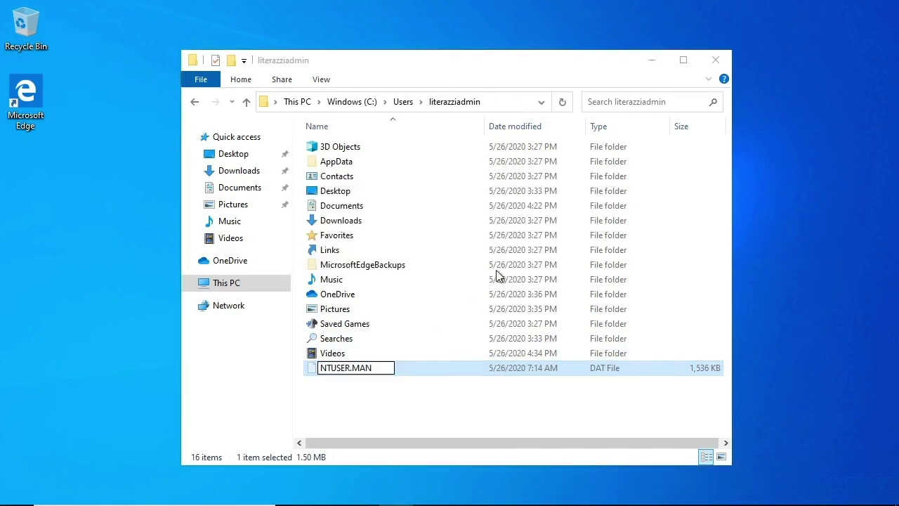
click(424, 402)
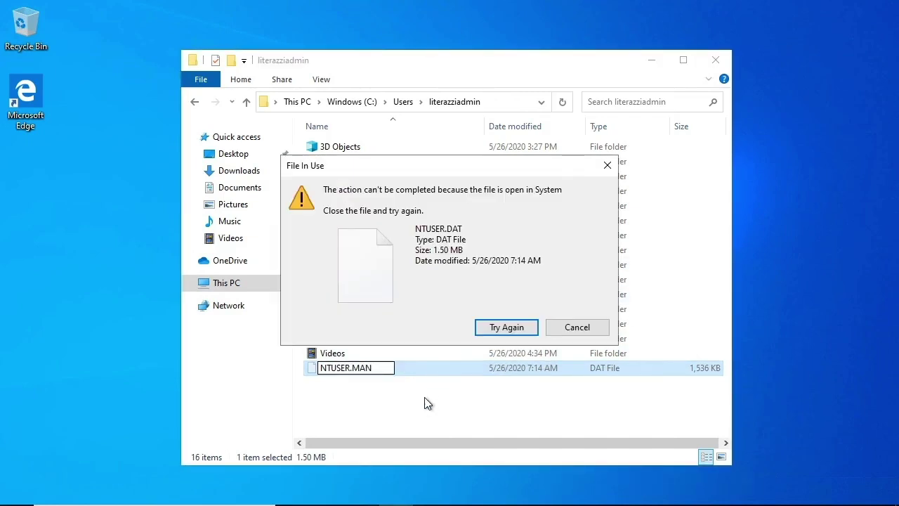